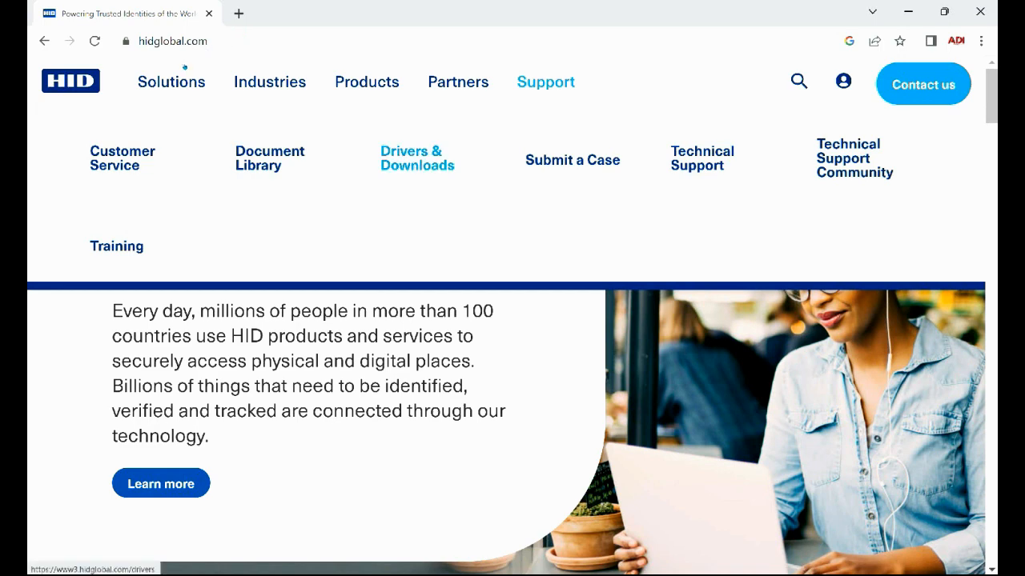
# Filter the Drivers & Downloads list to the RB25F brand
pyautogui.click(417, 158)
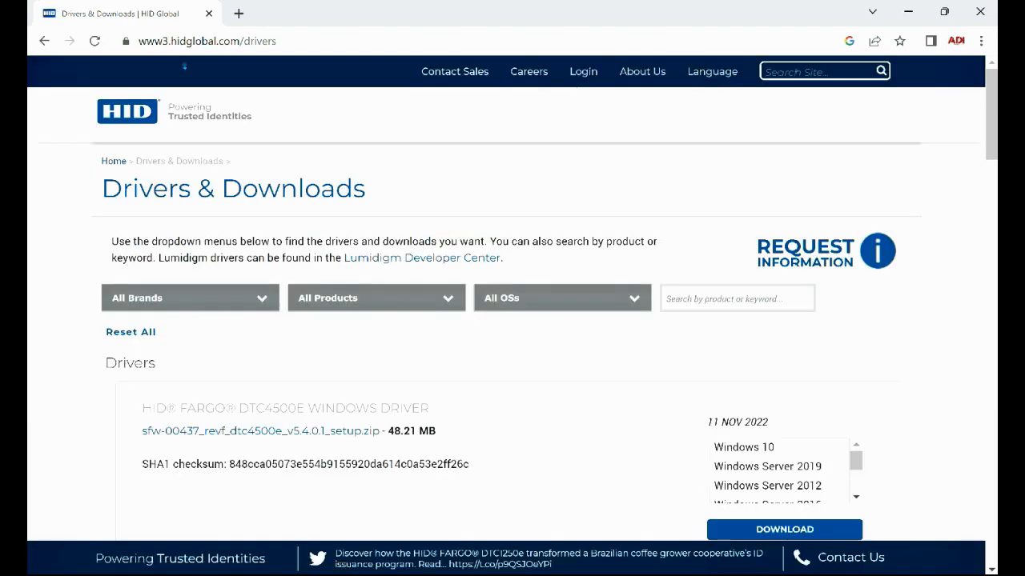
pyautogui.click(264, 297)
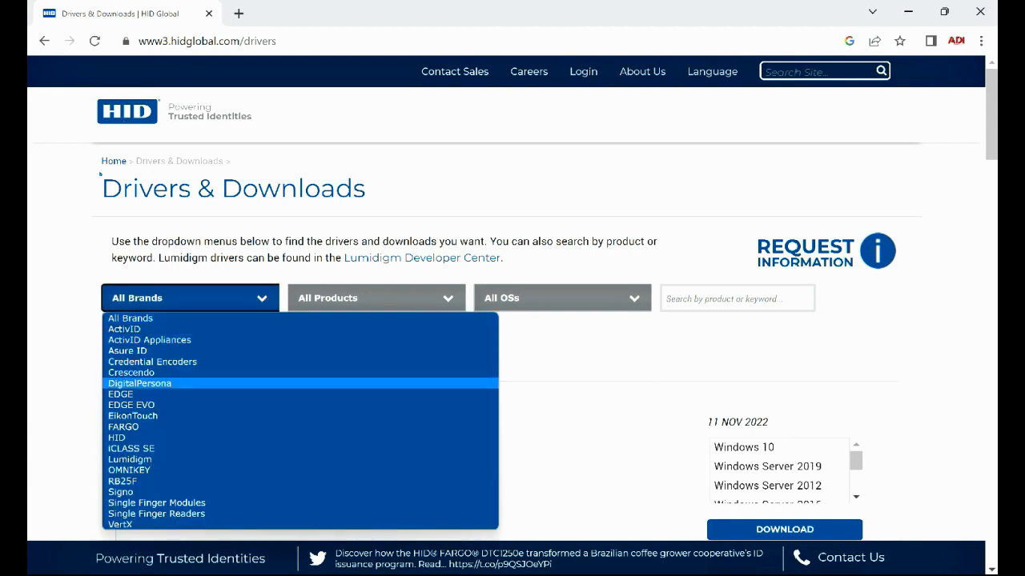
pyautogui.press('Down')
pyautogui.press('Down')
pyautogui.press('Down')
pyautogui.press('Down')
pyautogui.press('Down')
pyautogui.press('Down')
pyautogui.press('Down')
pyautogui.press('Down')
pyautogui.press('Down')
pyautogui.press('Down')
pyautogui.press('Up')
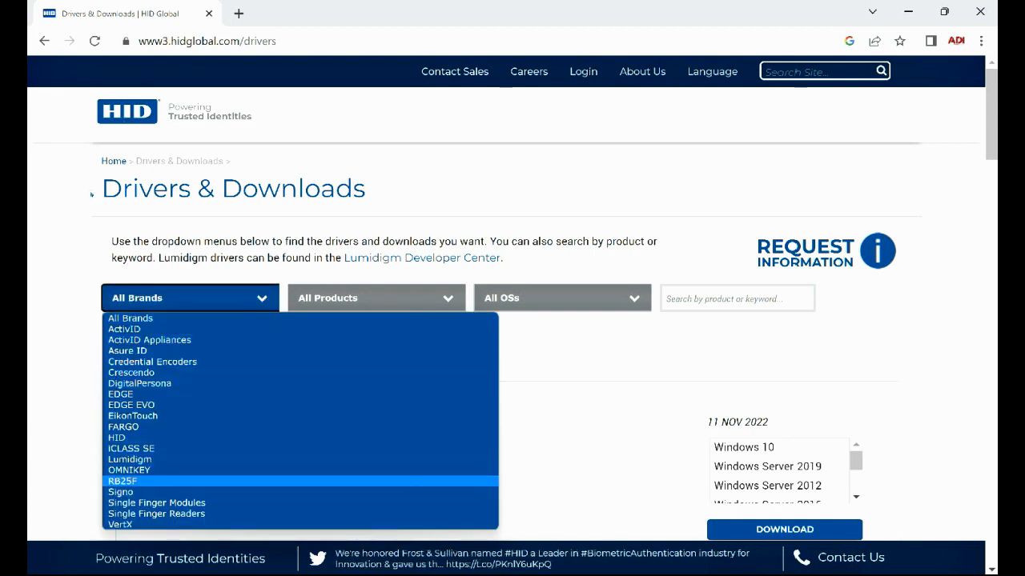
pyautogui.press('Return')
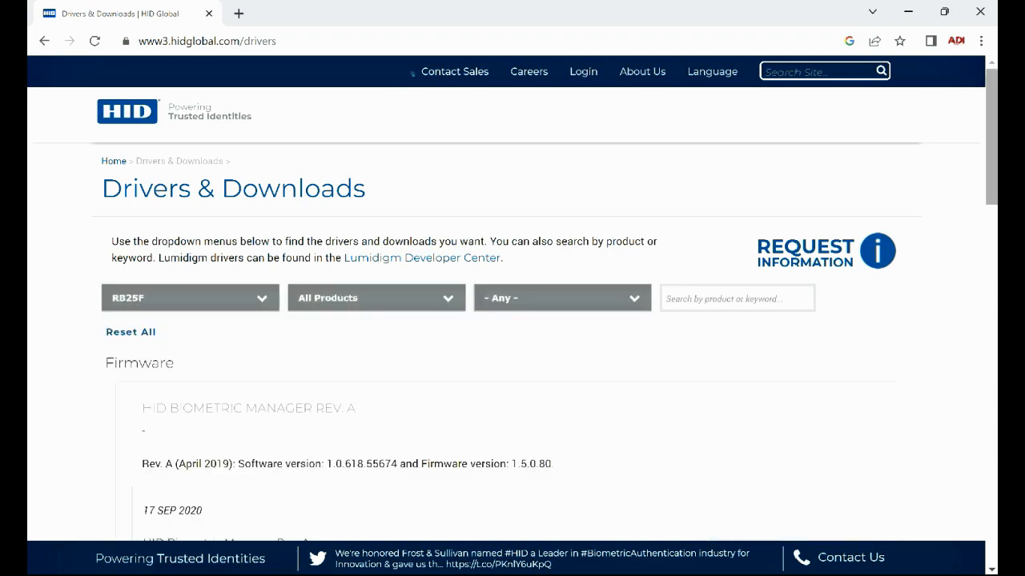
# Scroll down the downloads to HID Biometric Manager Rev. H (527.2 MB)
pyautogui.scroll(-3, 404, 102)
pyautogui.scroll(-1, 416, 97)
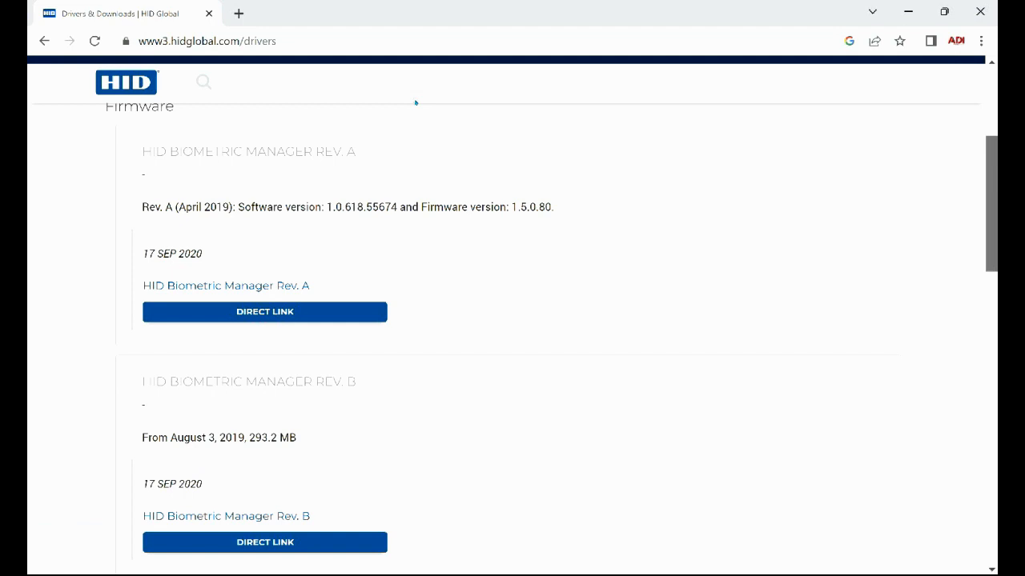
pyautogui.scroll(-2, 415, 112)
pyautogui.scroll(-2, 415, 136)
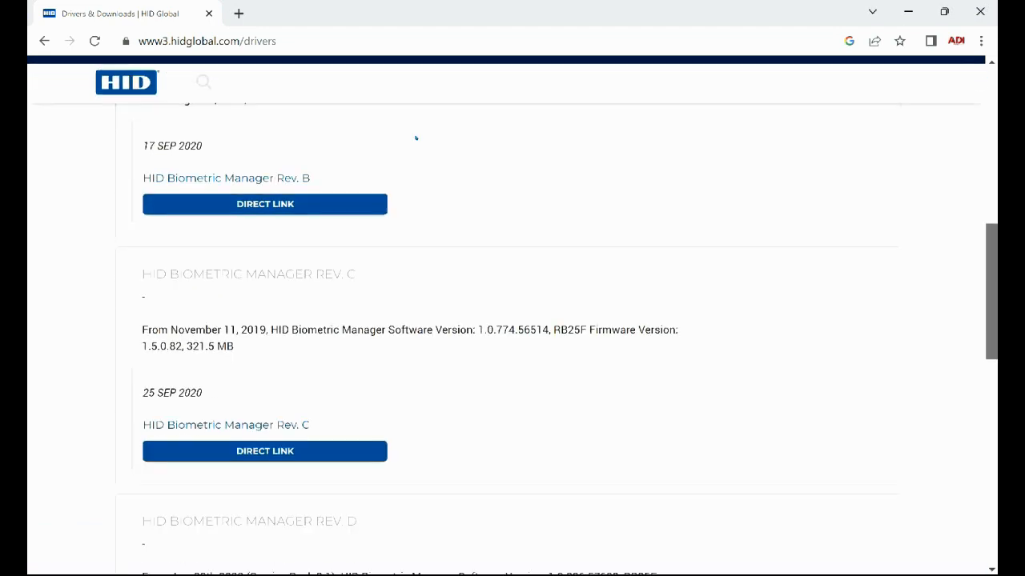
pyautogui.scroll(-8, 416, 141)
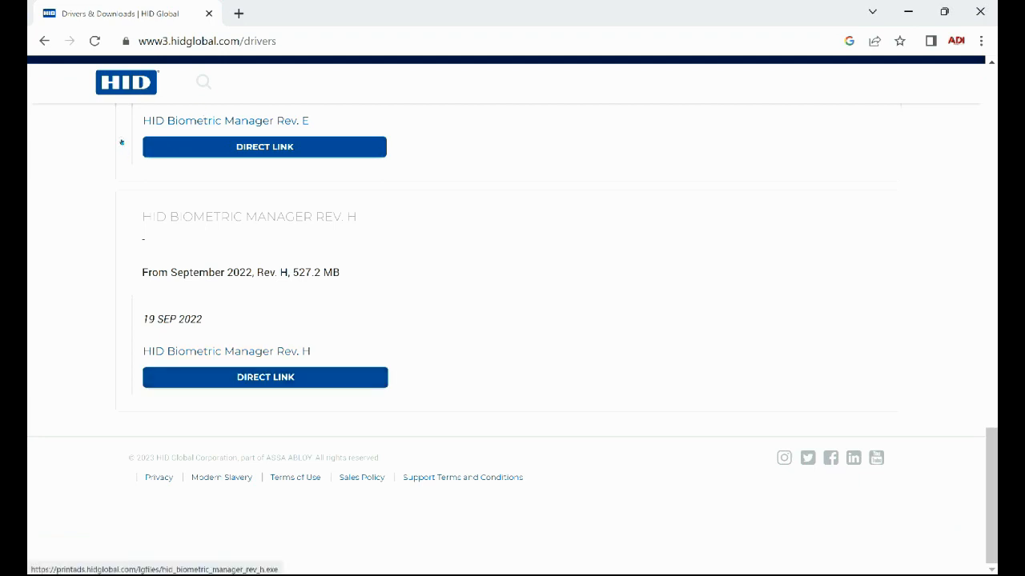
# Download HID Biometric Manager Rev. H from its direct link
pyautogui.click(263, 350)
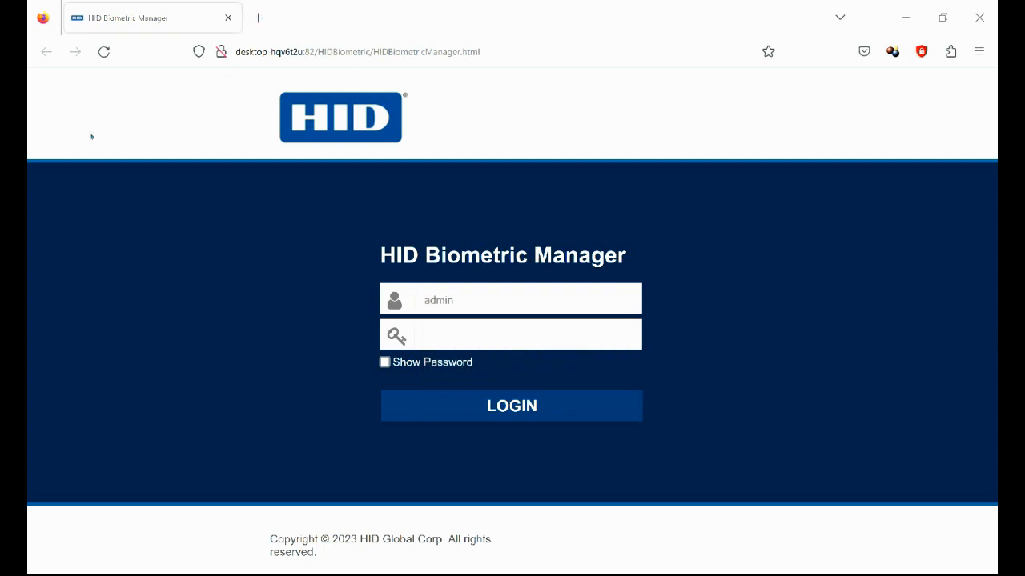
# Sign in as admin with the account password
pyautogui.click(496, 334)
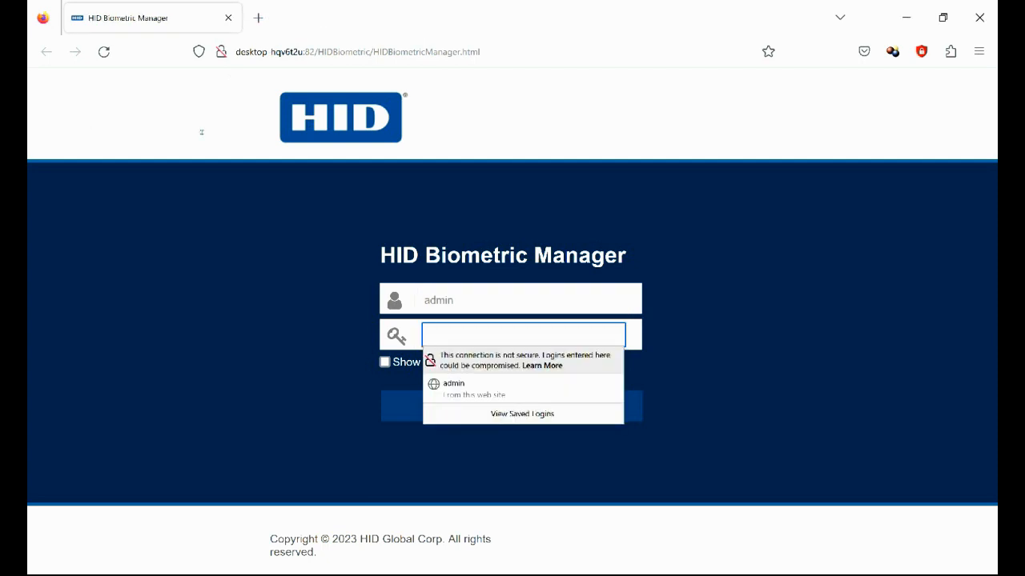
pyautogui.write('•••')
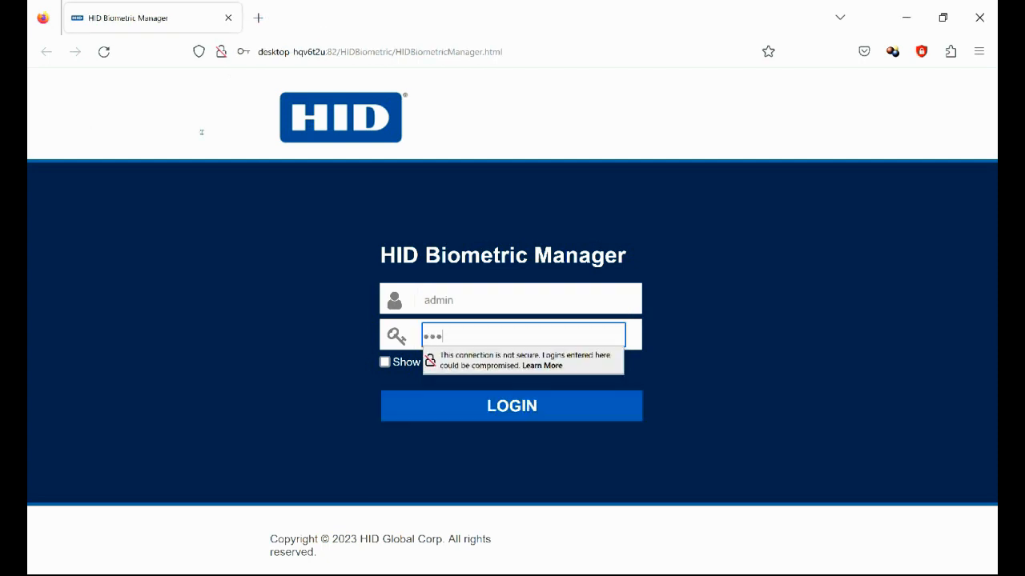
pyautogui.write('•••••')
pyautogui.press('Return')
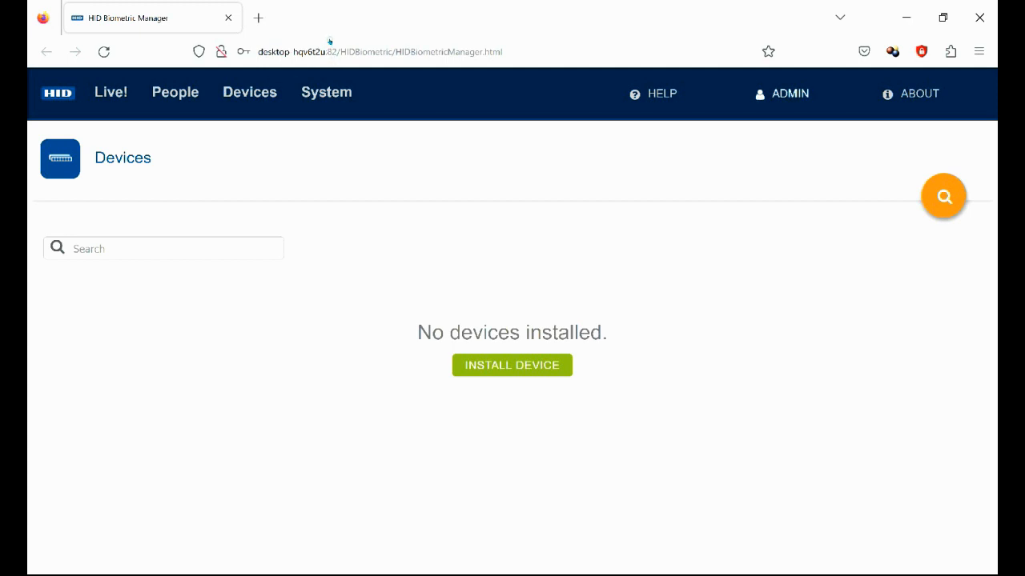
# Open the admin's Change Password dialog, cancel it unchanged, and go to the overview
pyautogui.click(784, 94)
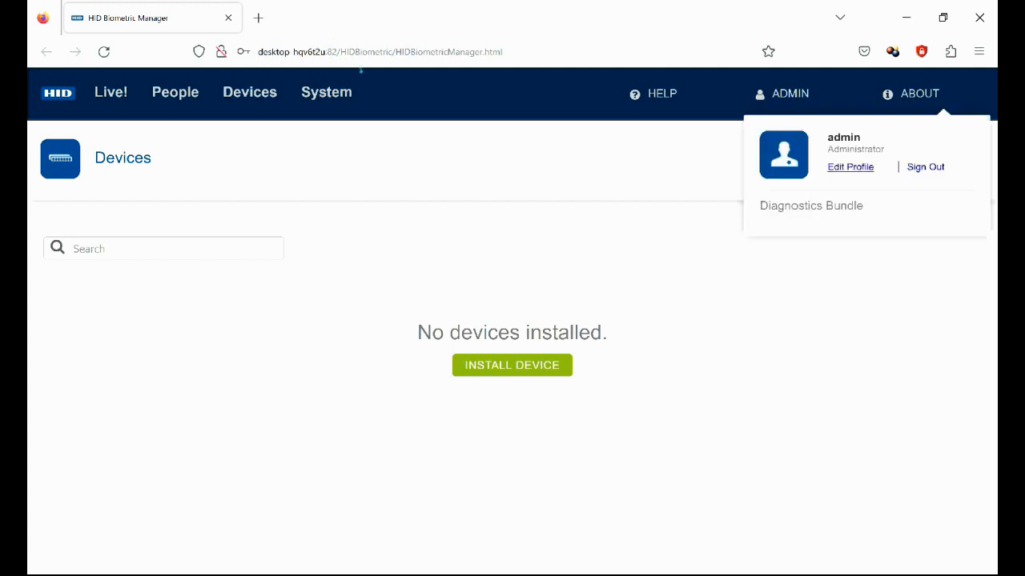
pyautogui.click(857, 169)
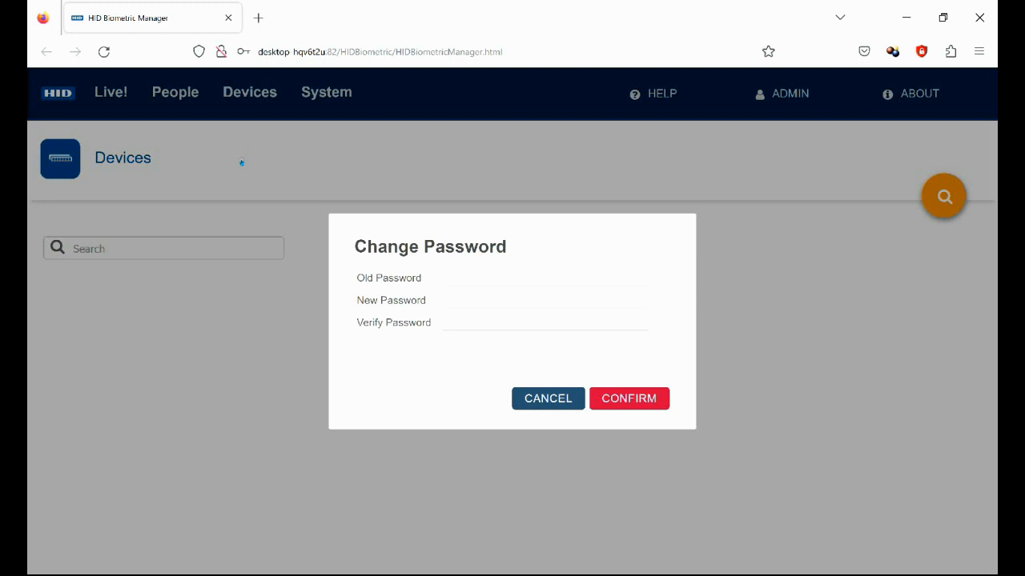
pyautogui.click(560, 398)
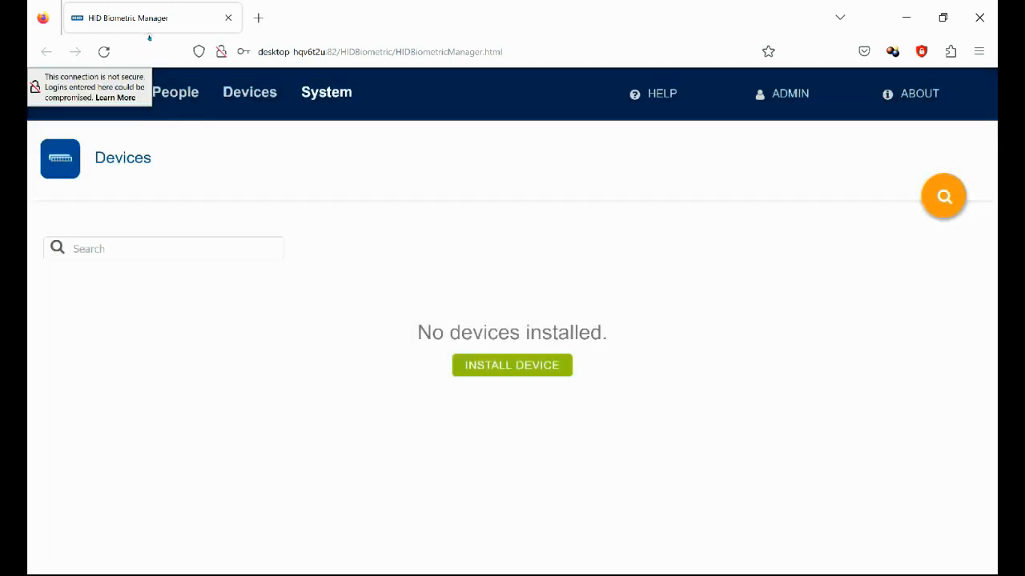
pyautogui.click(332, 91)
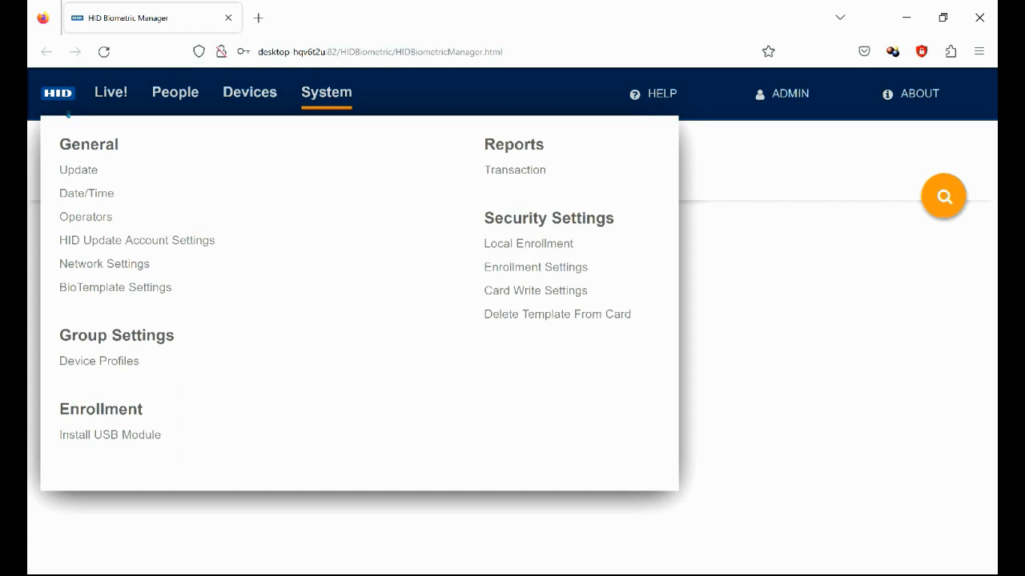
pyautogui.click(104, 195)
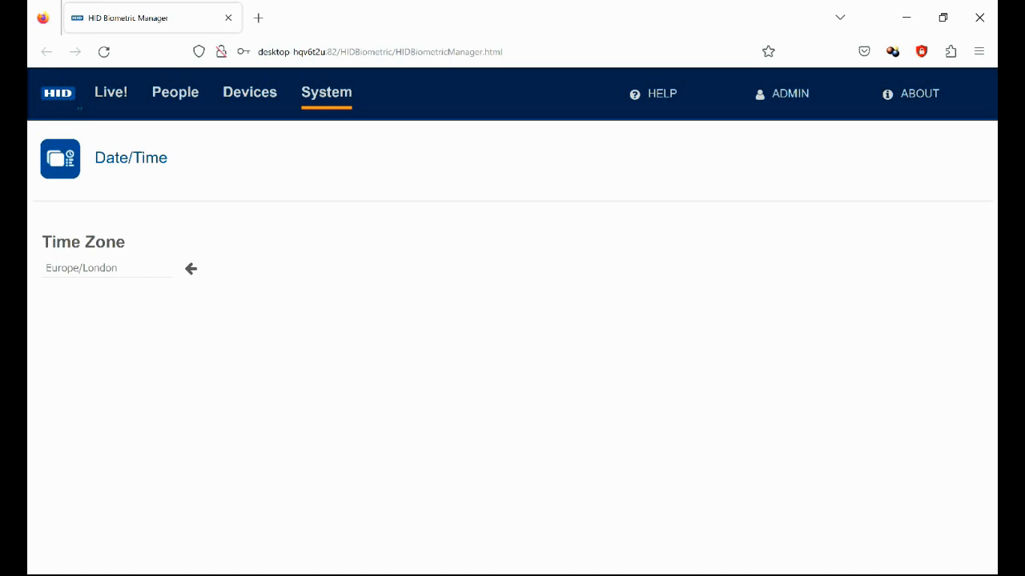
pyautogui.click(250, 93)
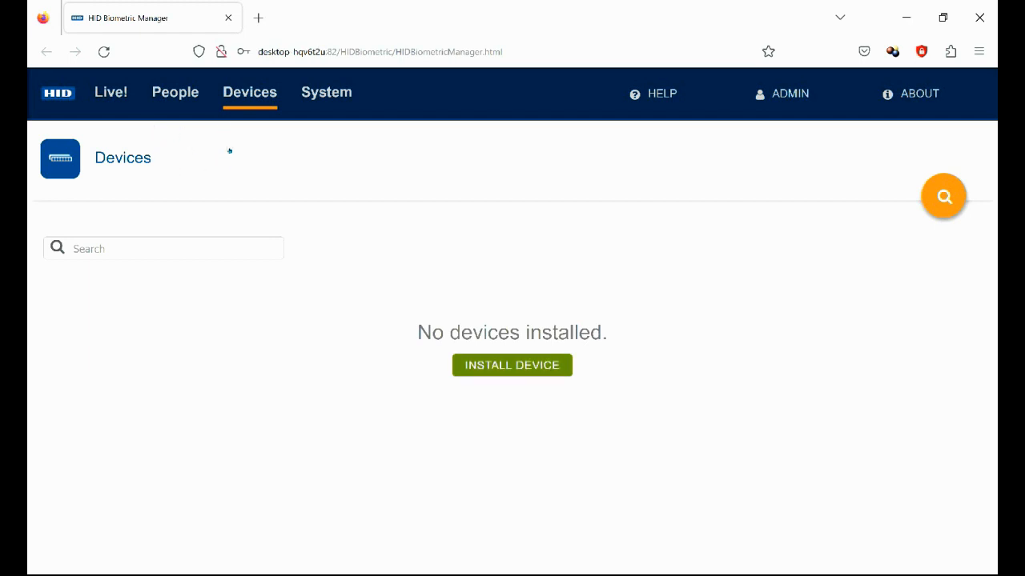
# Install discovered reader 25B-00068E103737 at 192.168.1.106 and confirm the request
pyautogui.click(530, 366)
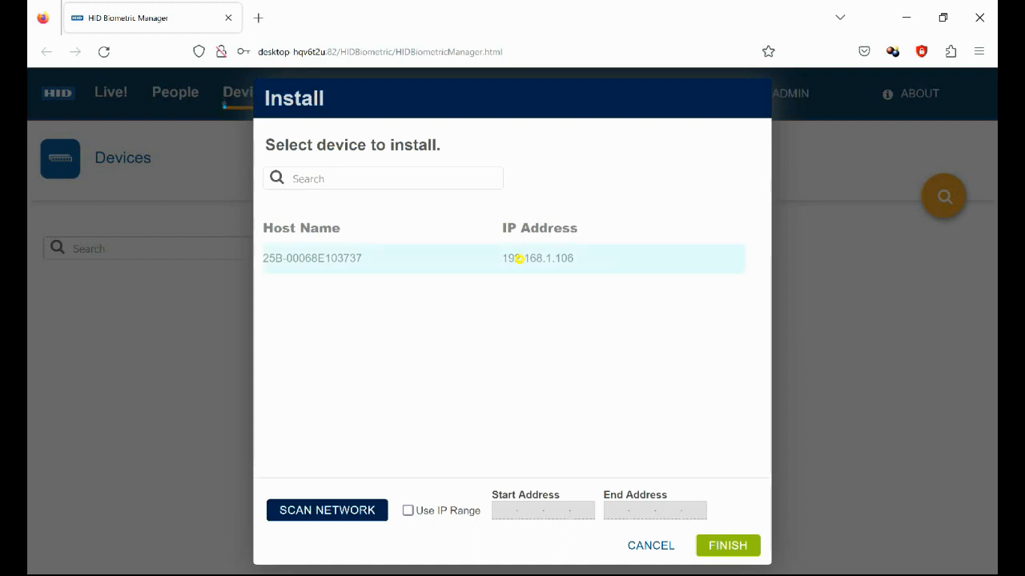
pyautogui.click(730, 545)
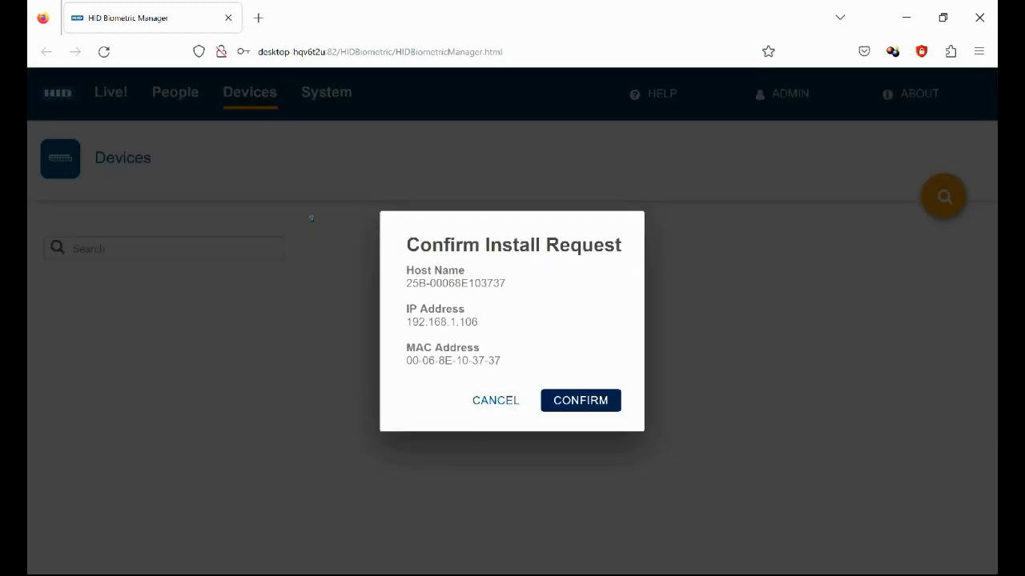
pyautogui.click(574, 400)
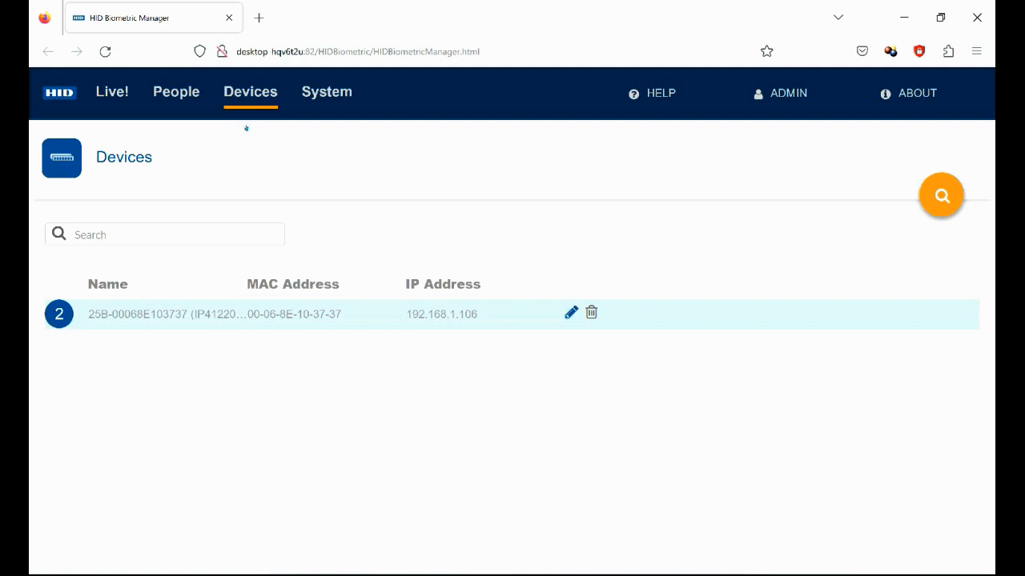
# Review reader 25B-00068E103737's details, keep host mode Wiegand, and open its Device profile settings
pyautogui.click(571, 313)
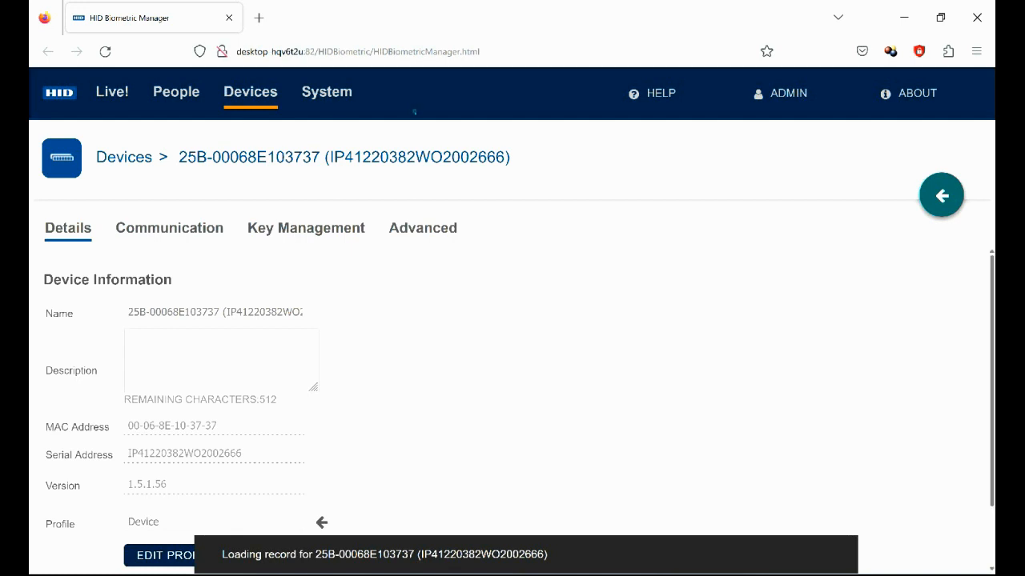
pyautogui.scroll(-2, 416, 159)
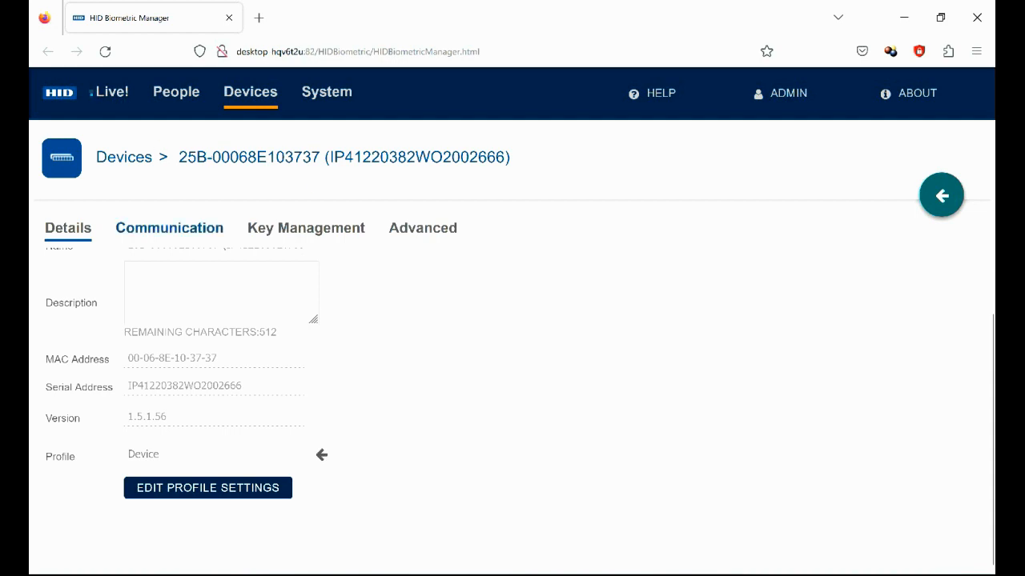
pyautogui.click(169, 228)
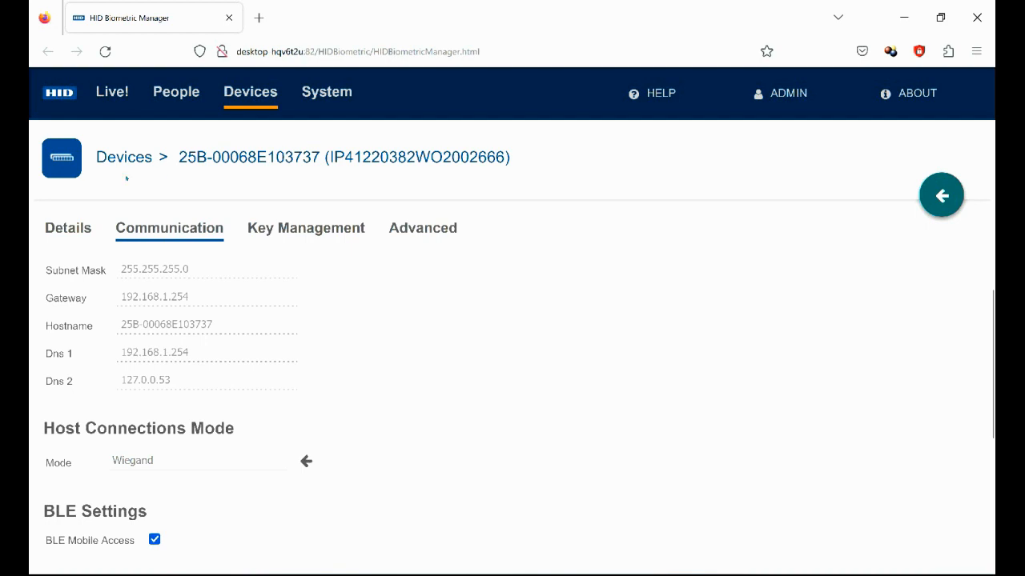
pyautogui.click(306, 462)
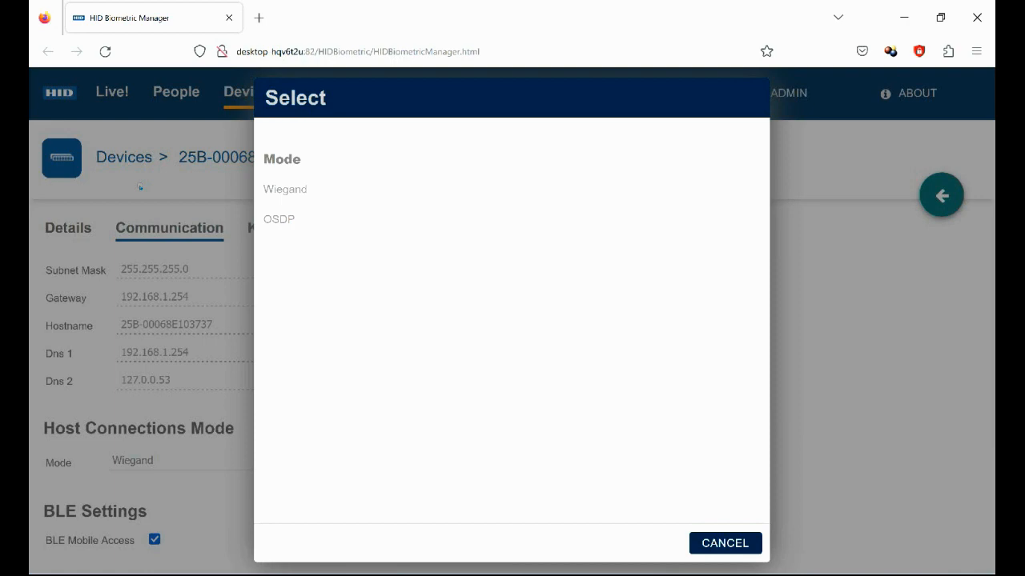
pyautogui.press('Down')
pyautogui.press('Down')
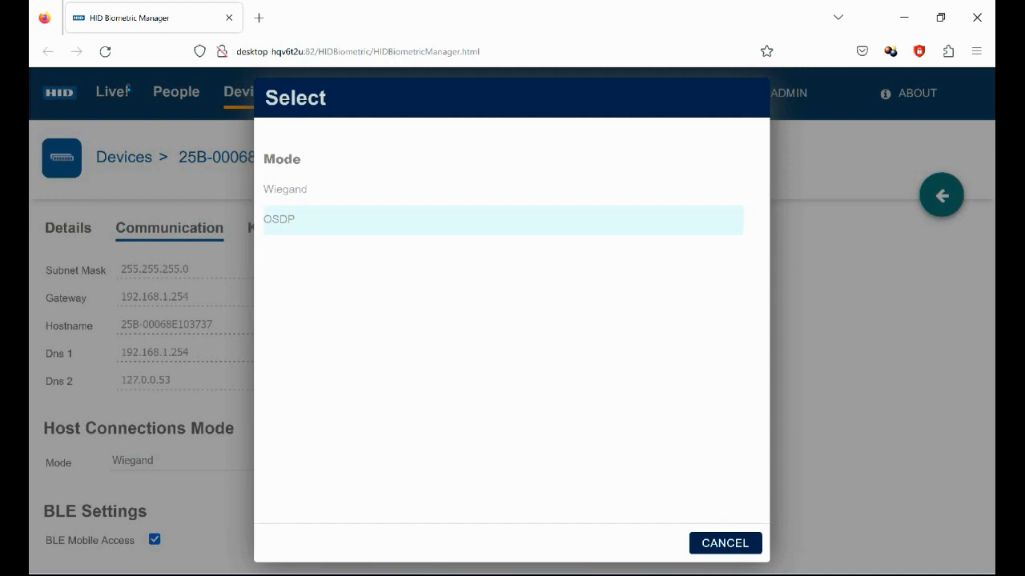
pyautogui.press('Up')
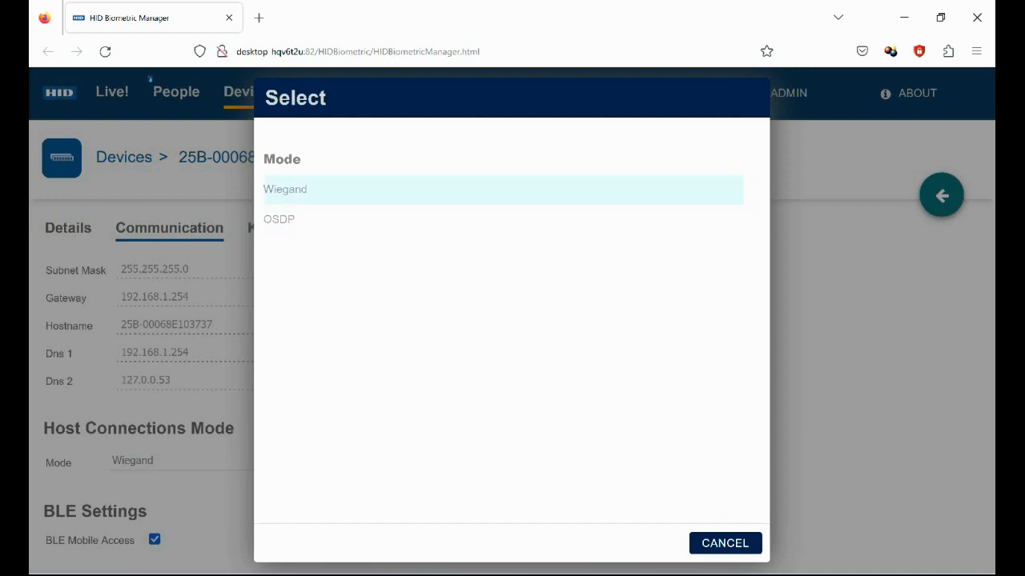
pyautogui.click(735, 542)
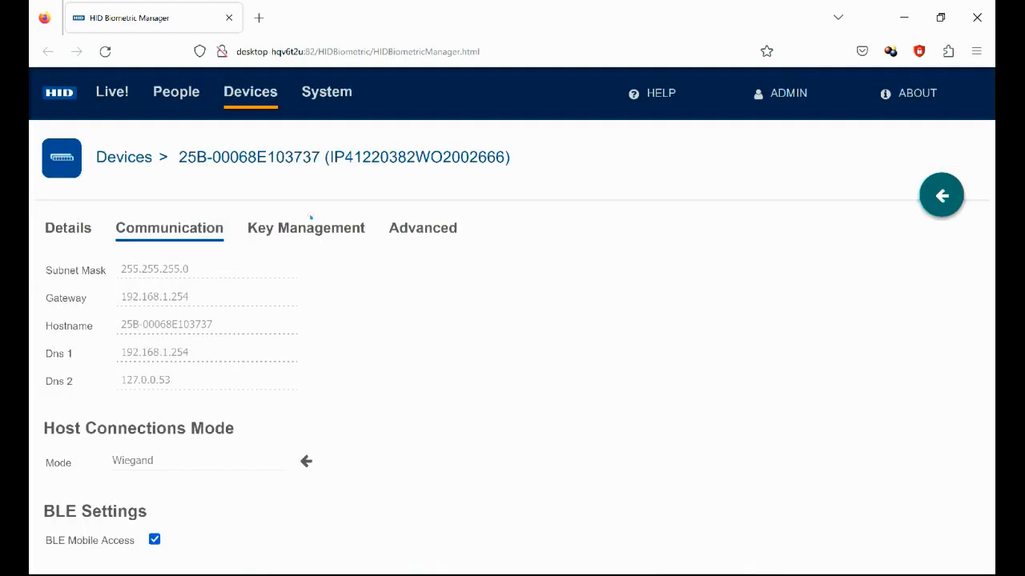
pyautogui.click(72, 228)
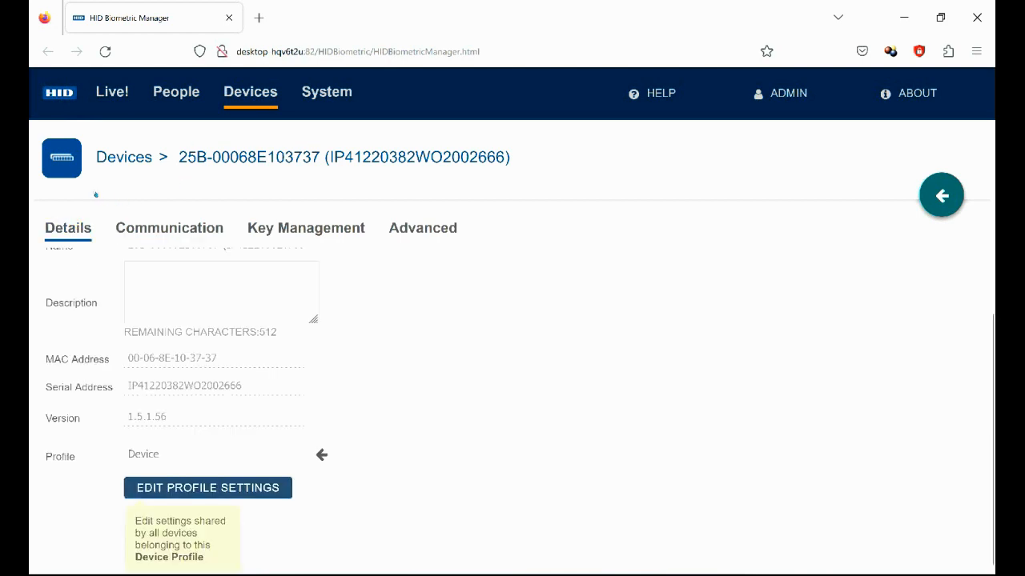
pyautogui.click(196, 484)
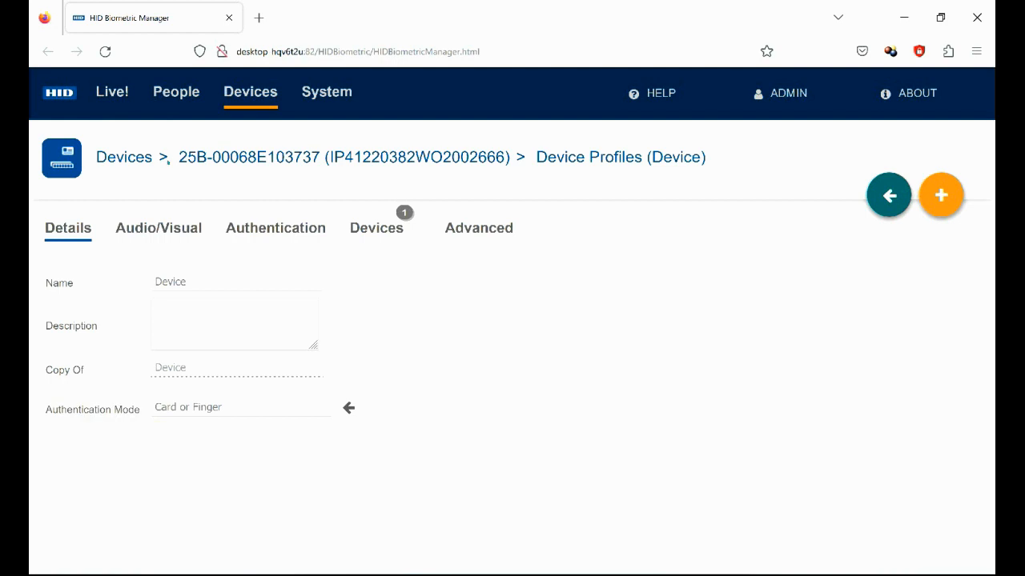
# Change the Device profile's authentication mode to Finger Only and show its Audio/Visual events
pyautogui.click(348, 407)
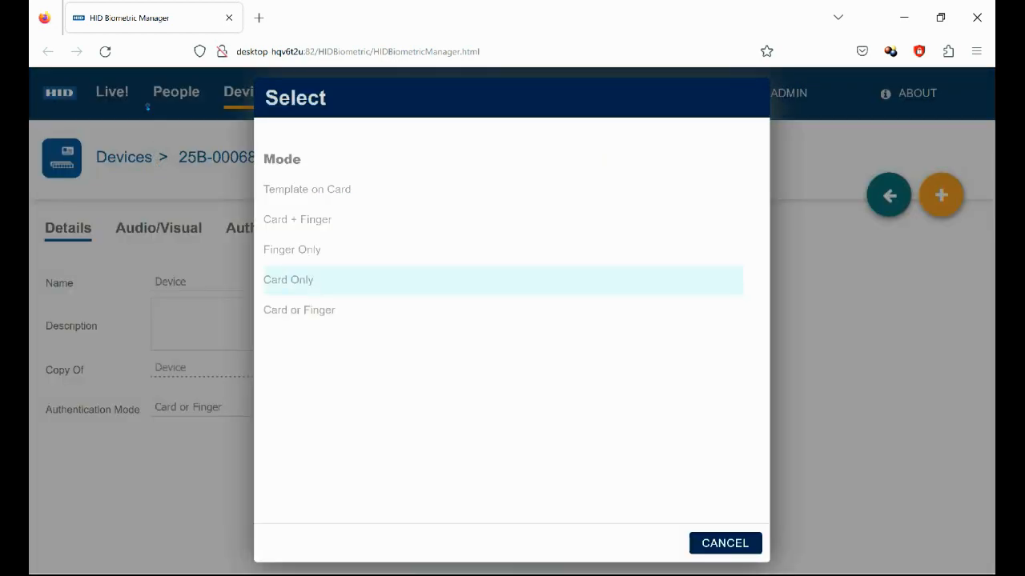
pyautogui.click(307, 250)
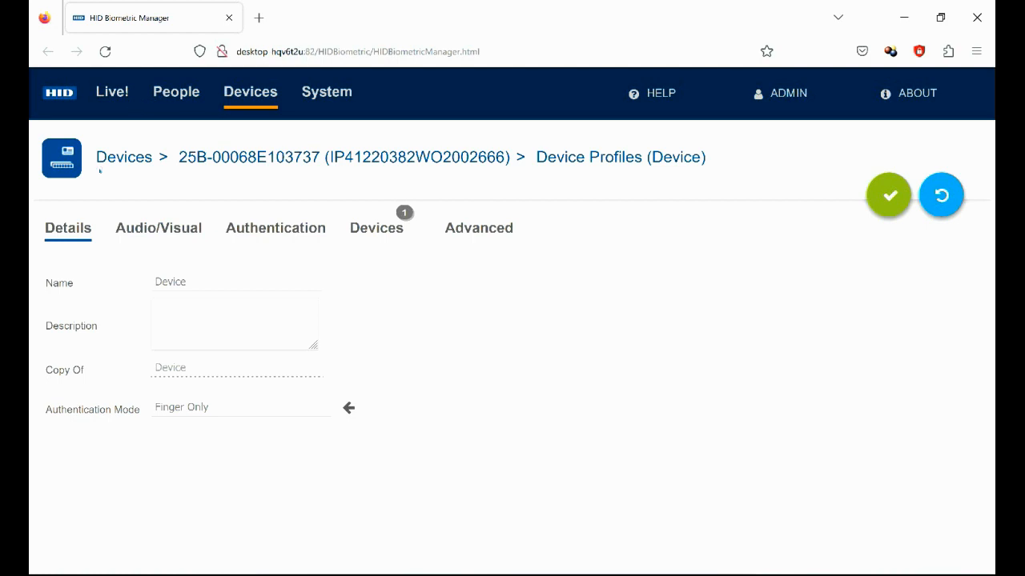
pyautogui.click(177, 230)
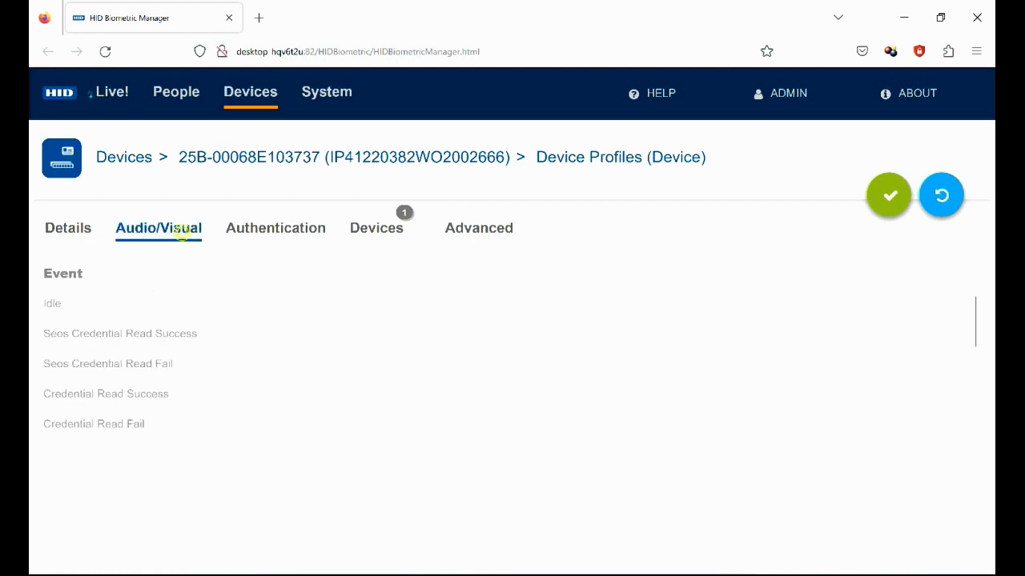
# Try red and green for the Idle event colour, settle on orange, and save
pyautogui.click(53, 304)
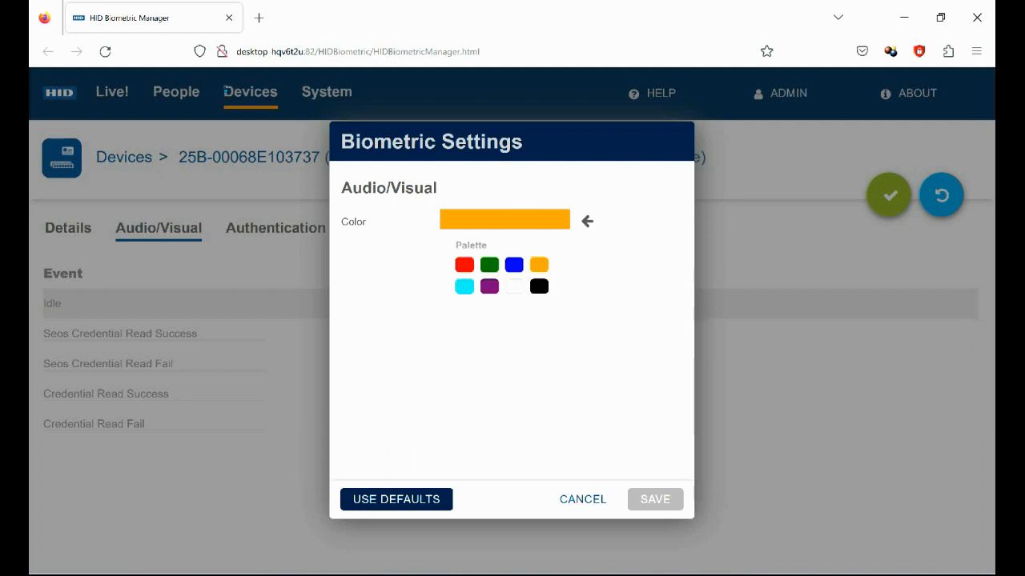
pyautogui.click(465, 265)
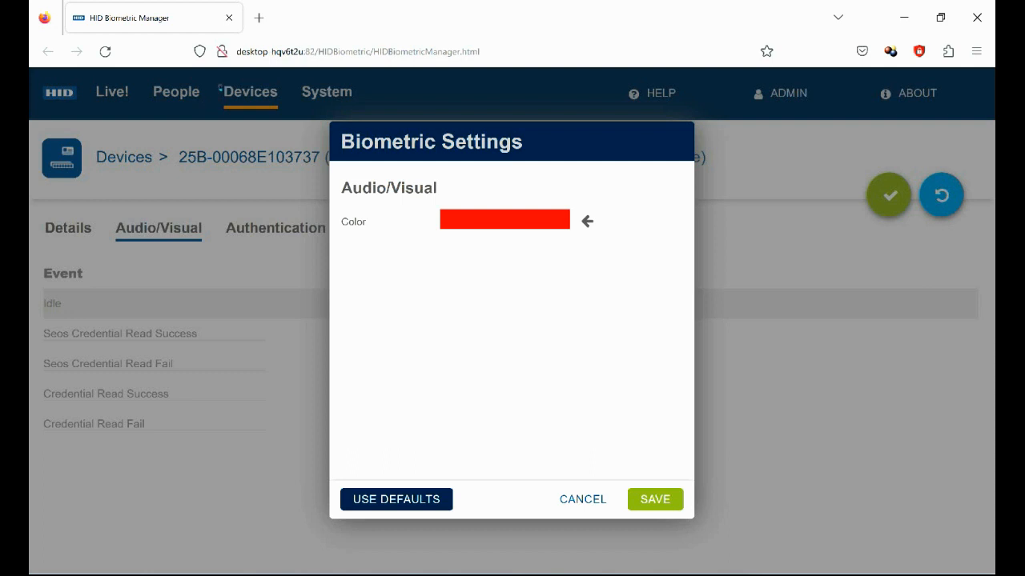
pyautogui.click(508, 219)
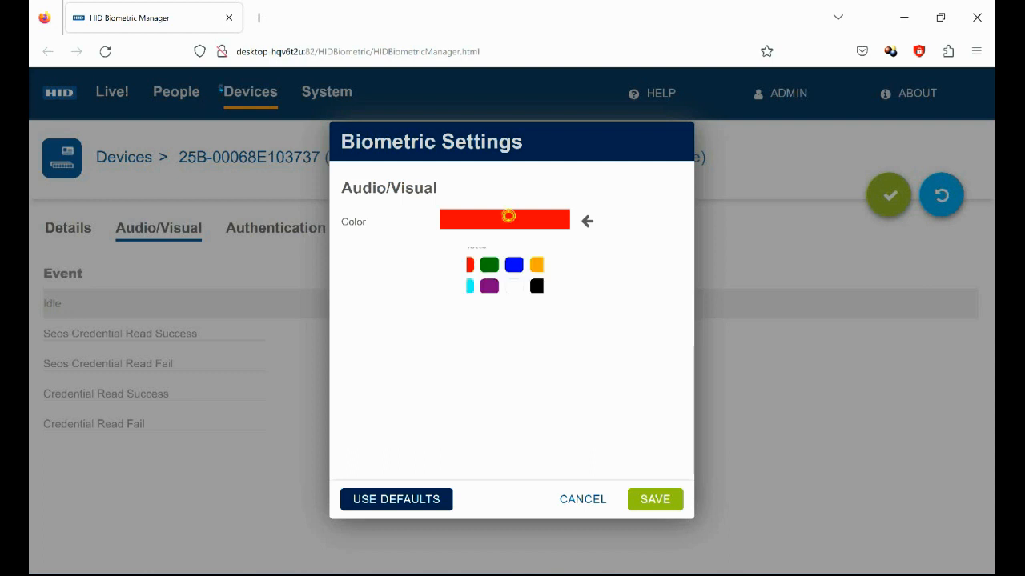
pyautogui.click(487, 265)
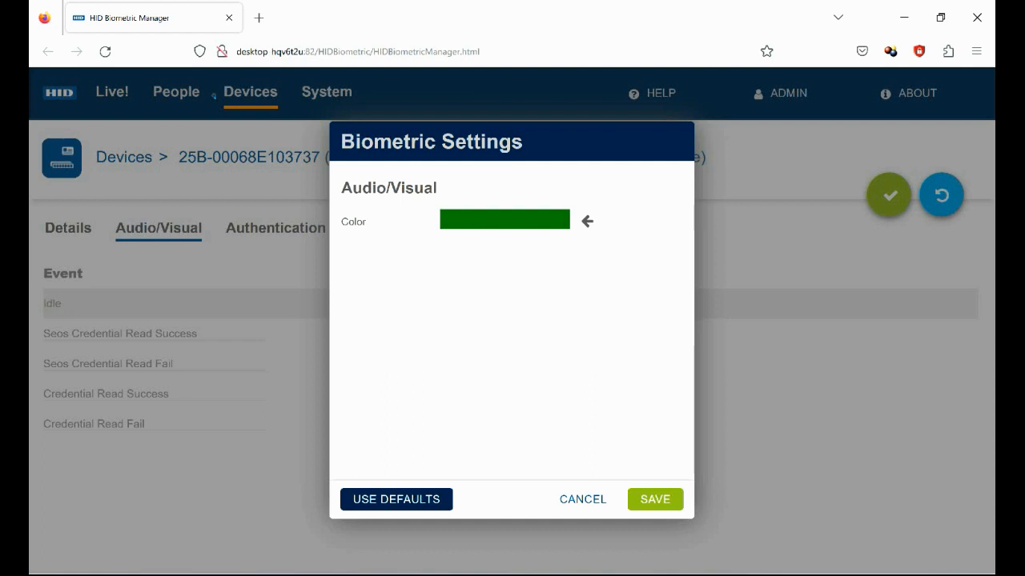
pyautogui.click(492, 220)
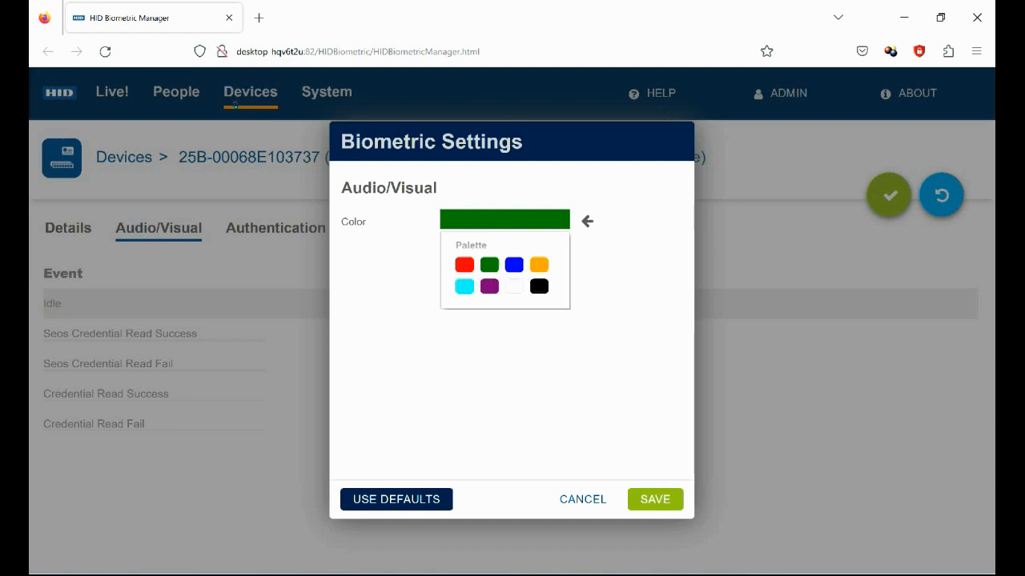
pyautogui.click(535, 265)
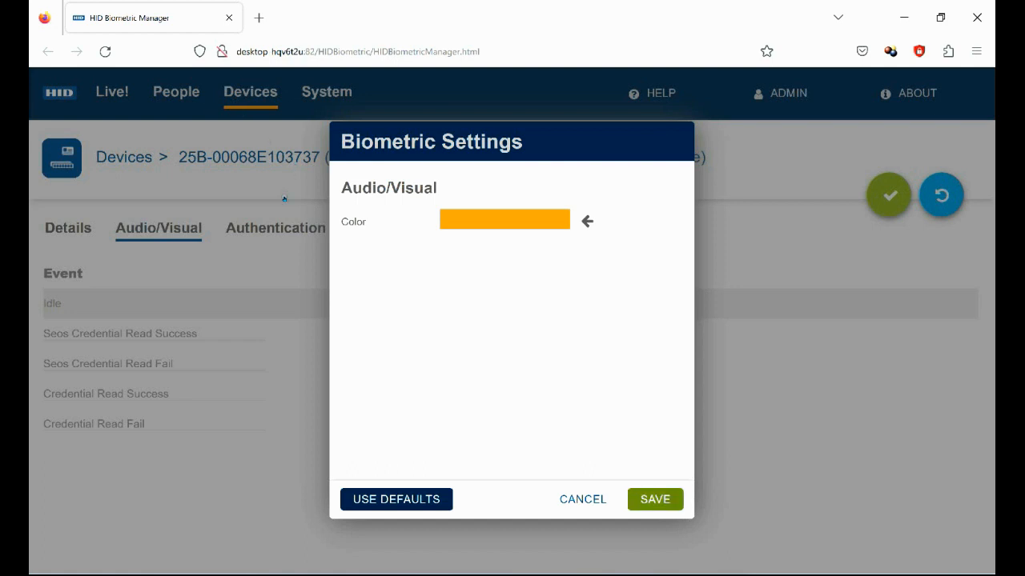
pyautogui.click(655, 499)
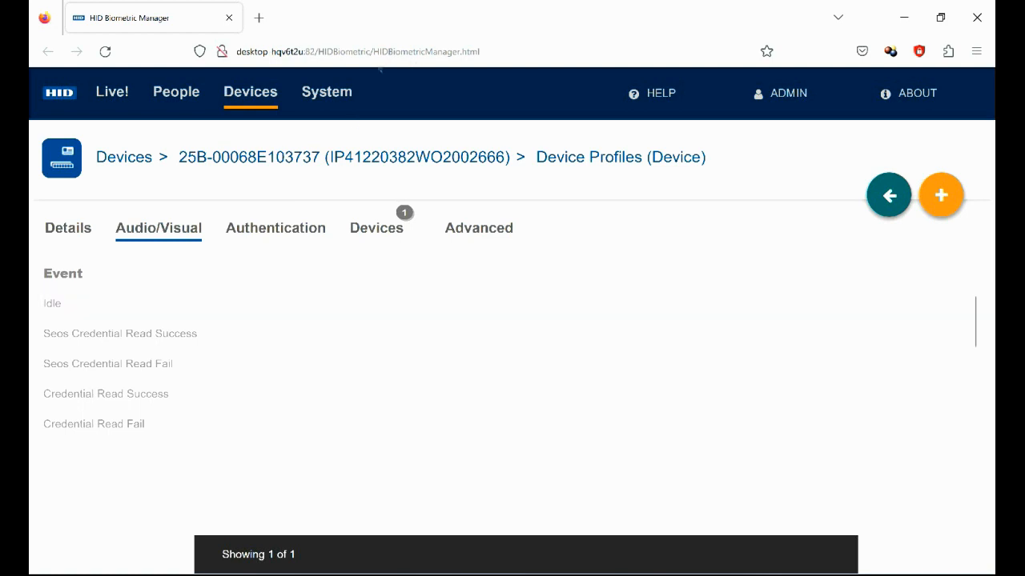
# Go back via the reader details and Devices list to the empty People page
pyautogui.click(890, 193)
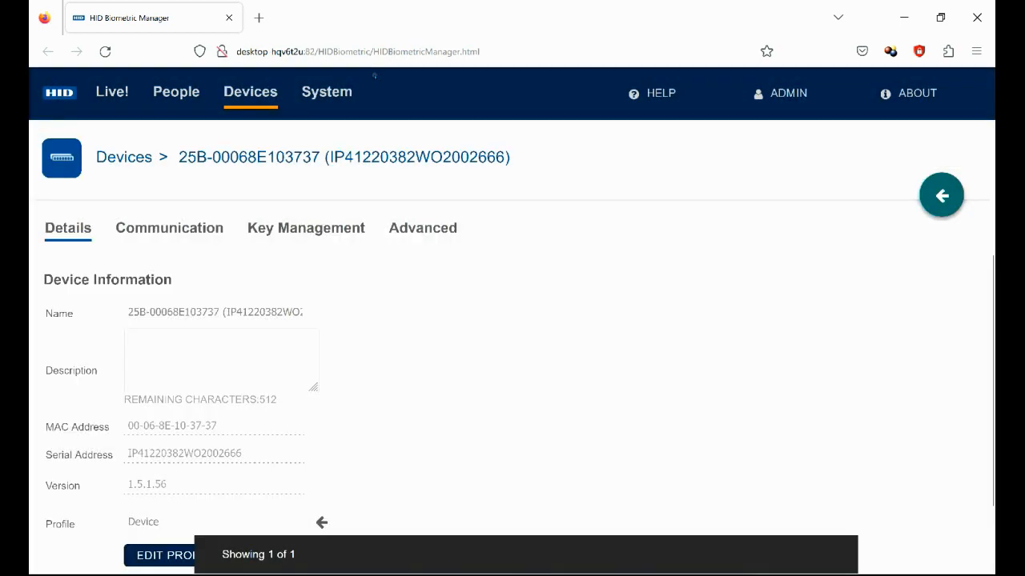
pyautogui.click(160, 154)
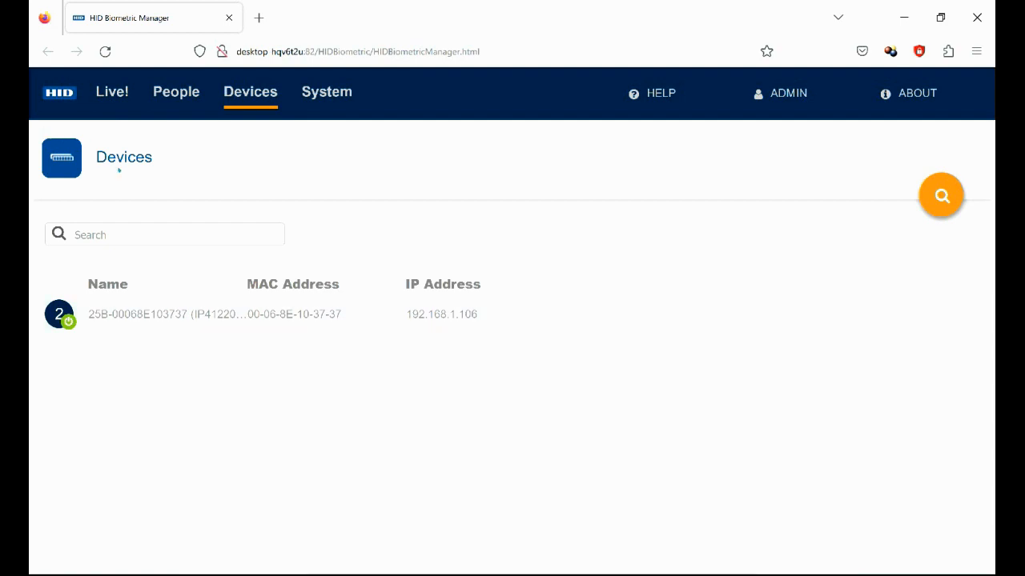
pyautogui.click(181, 91)
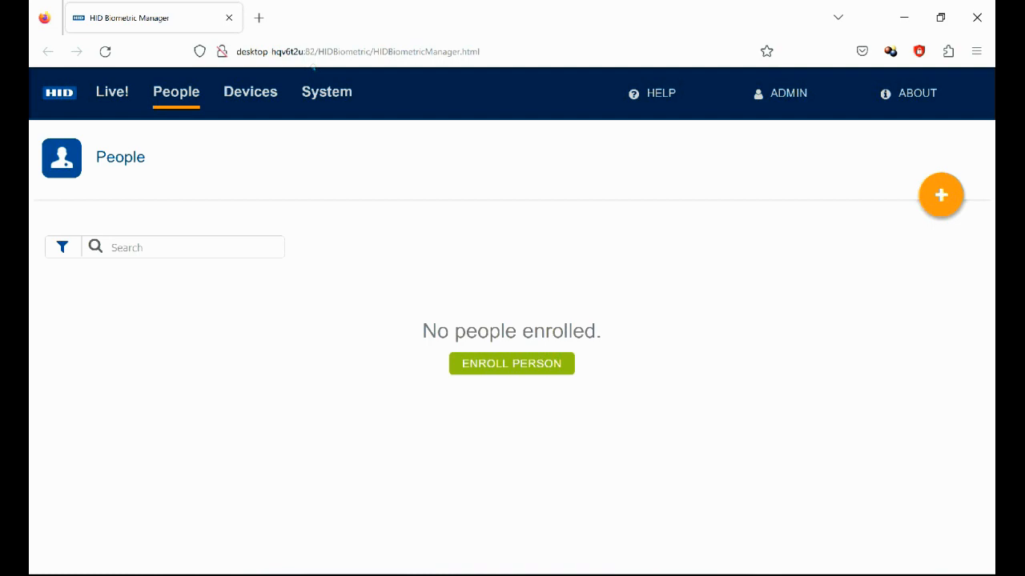
# Enter the new person's first and last name, save the record, and view their empty Cards list
pyautogui.click(512, 363)
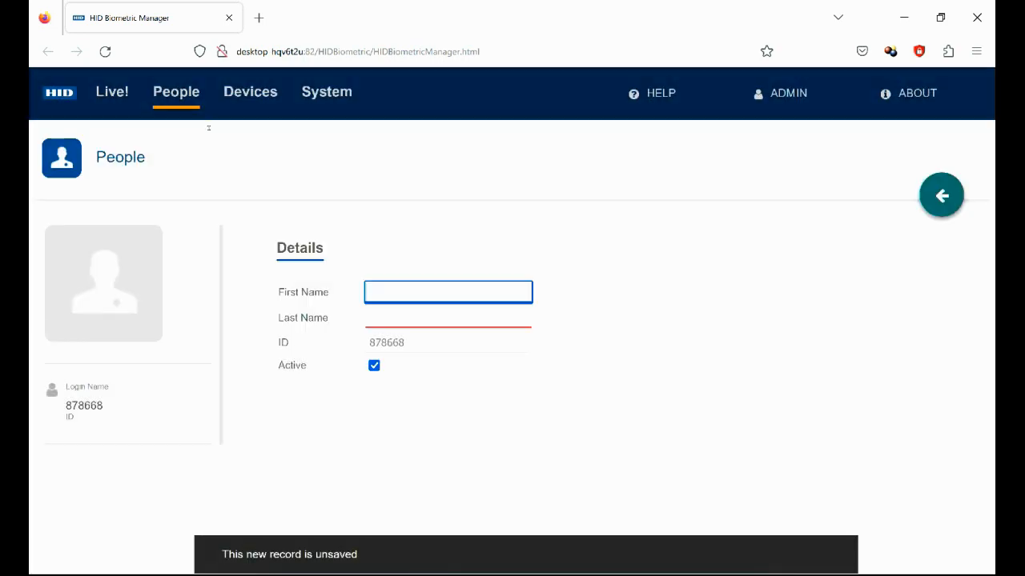
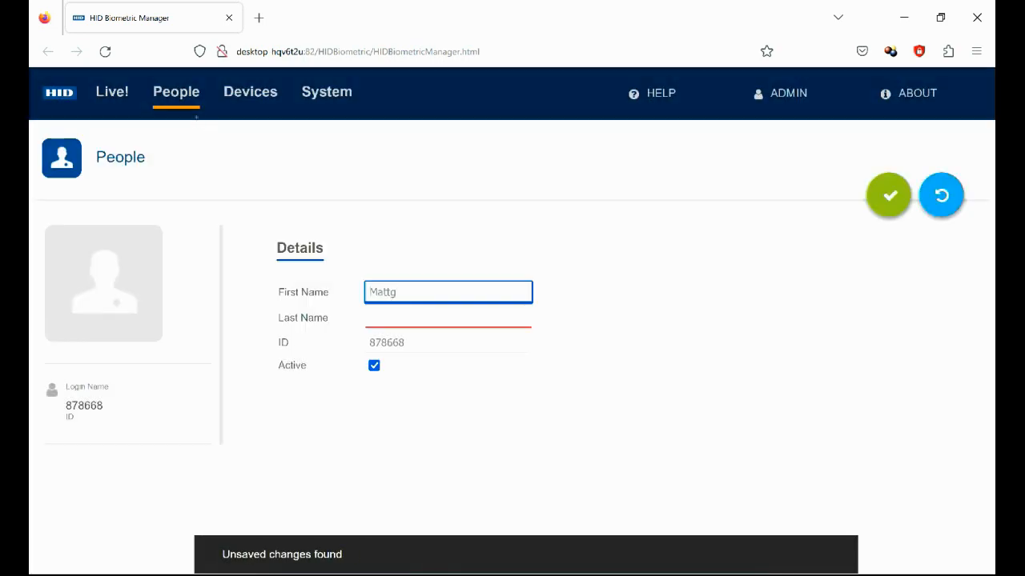
pyautogui.press('Tab')
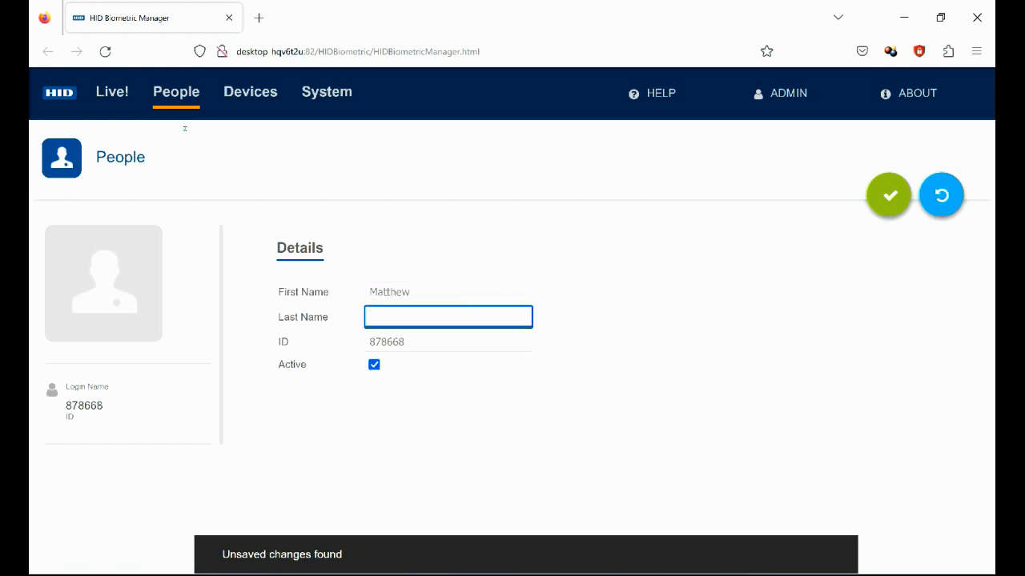
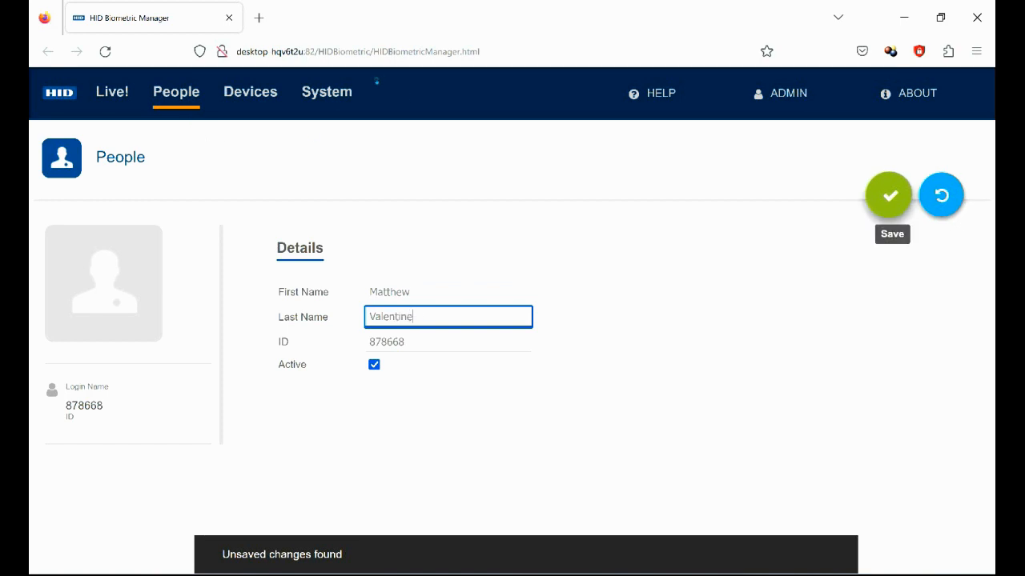
pyautogui.click(889, 194)
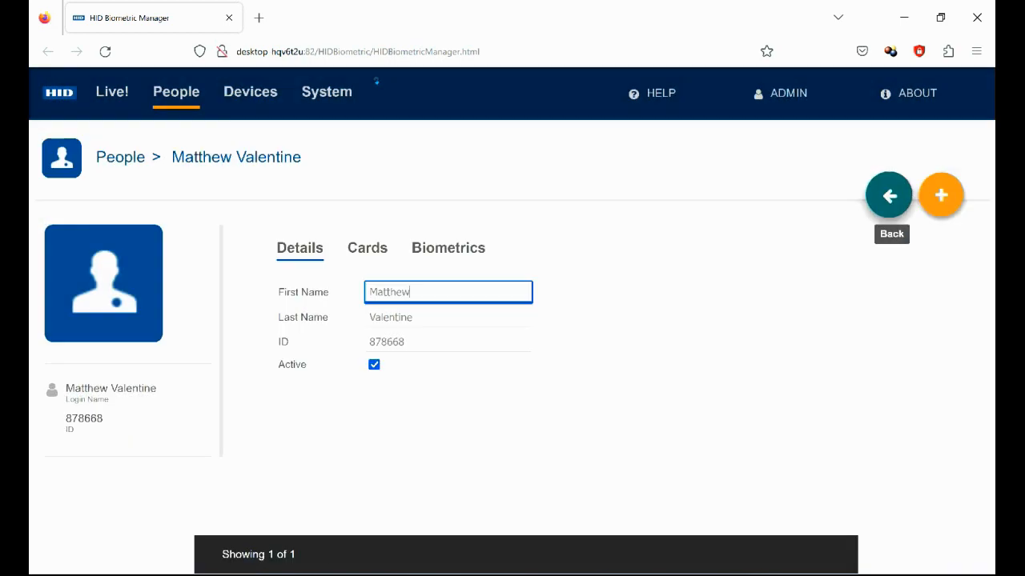
pyautogui.doubleClick(367, 248)
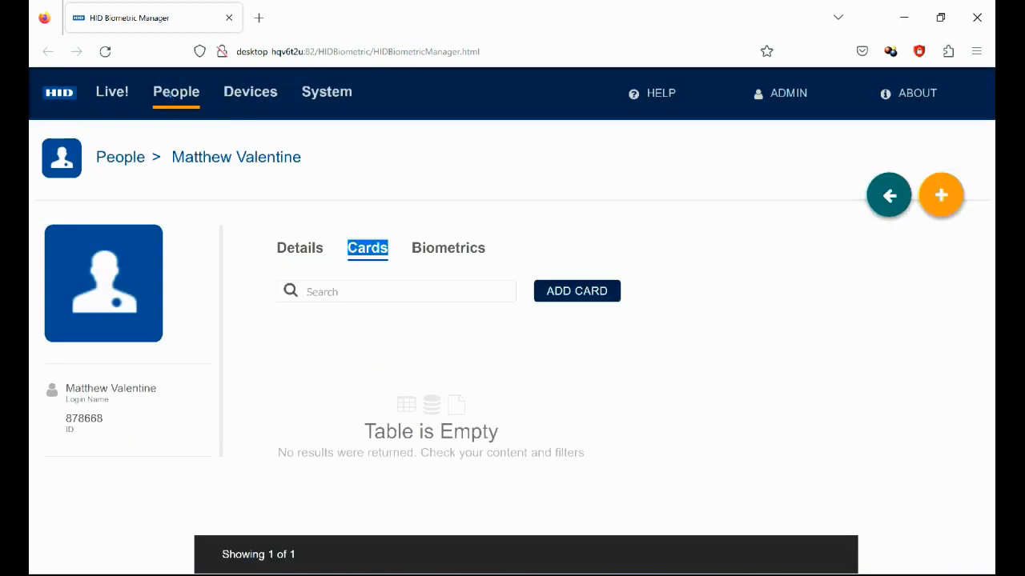
# Start a fingerprint enrollment on the Biometrics tab for the right index finger
pyautogui.click(455, 249)
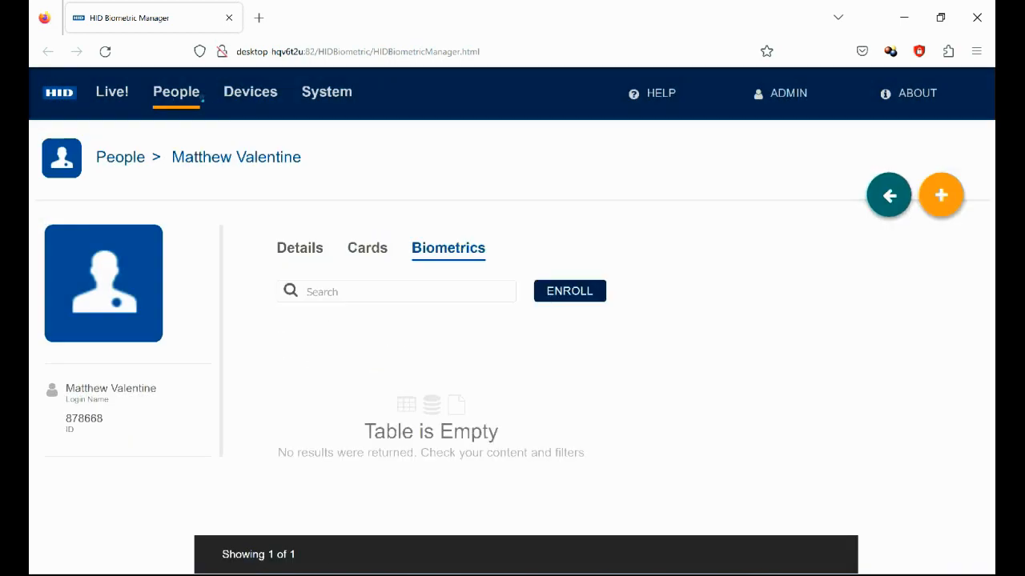
pyautogui.click(588, 292)
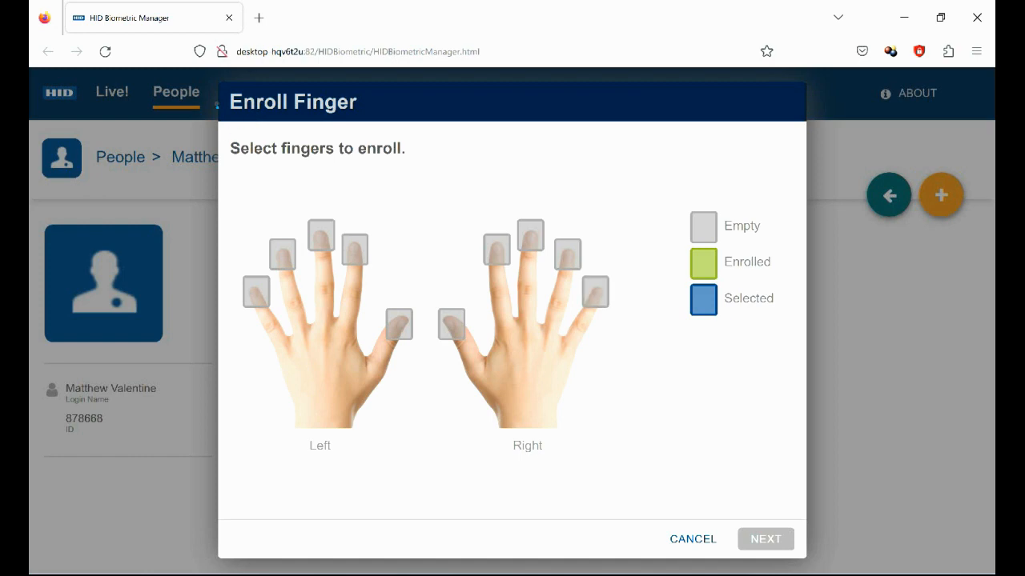
pyautogui.click(497, 250)
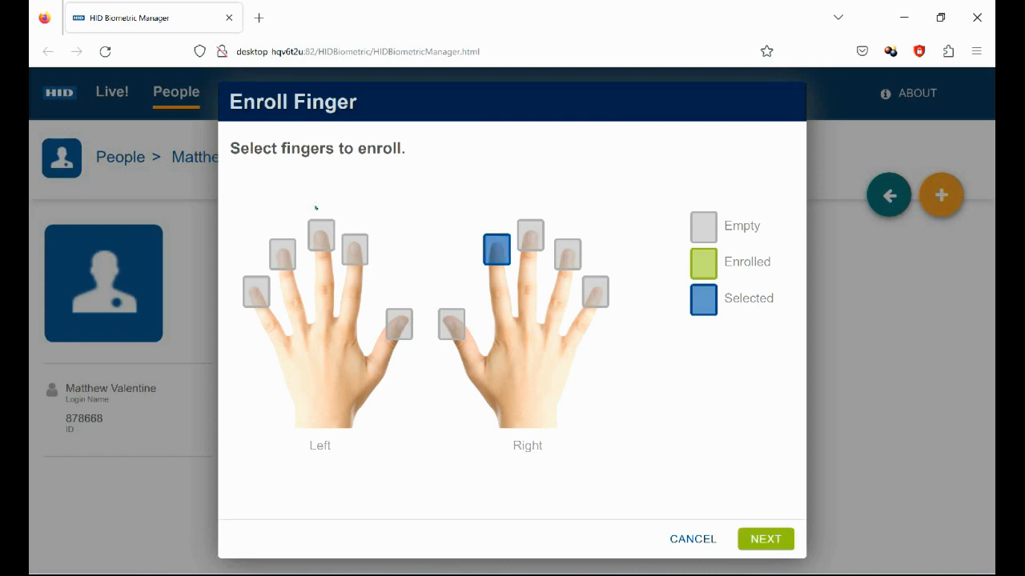
pyautogui.press('Return')
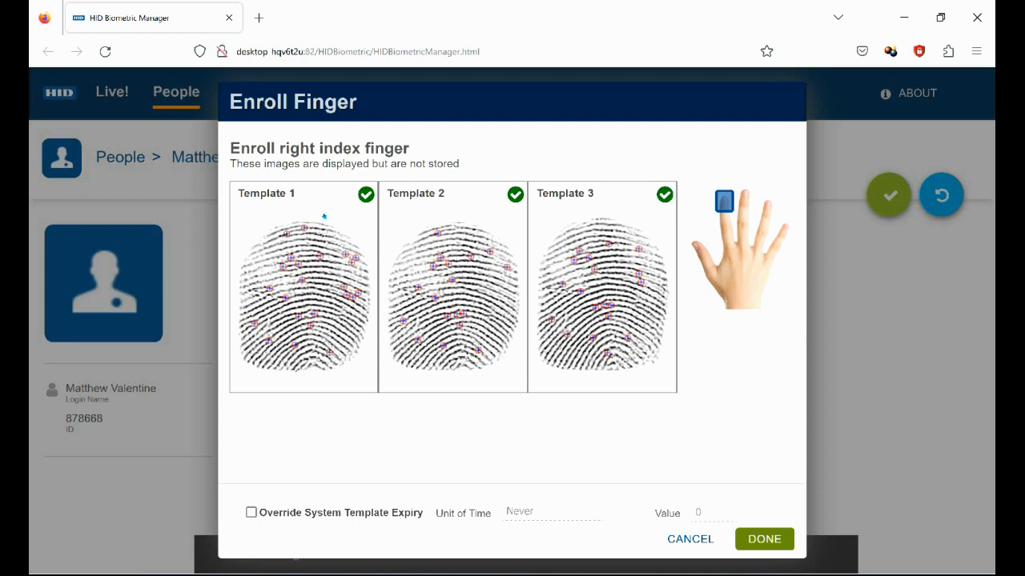
# Save the captured right index fingerprint enrollment and go back to the People list
pyautogui.press('Return')
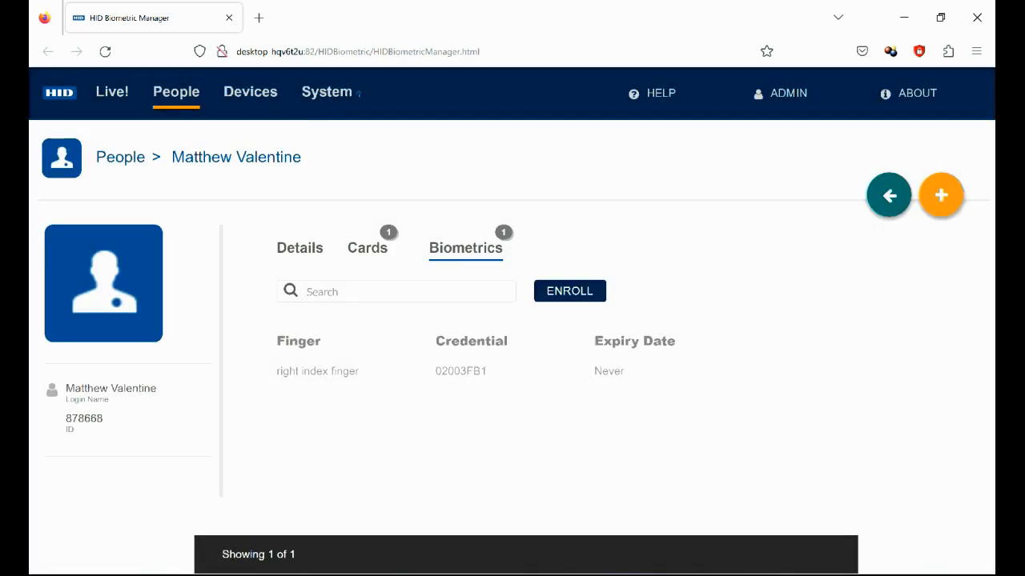
pyautogui.click(888, 195)
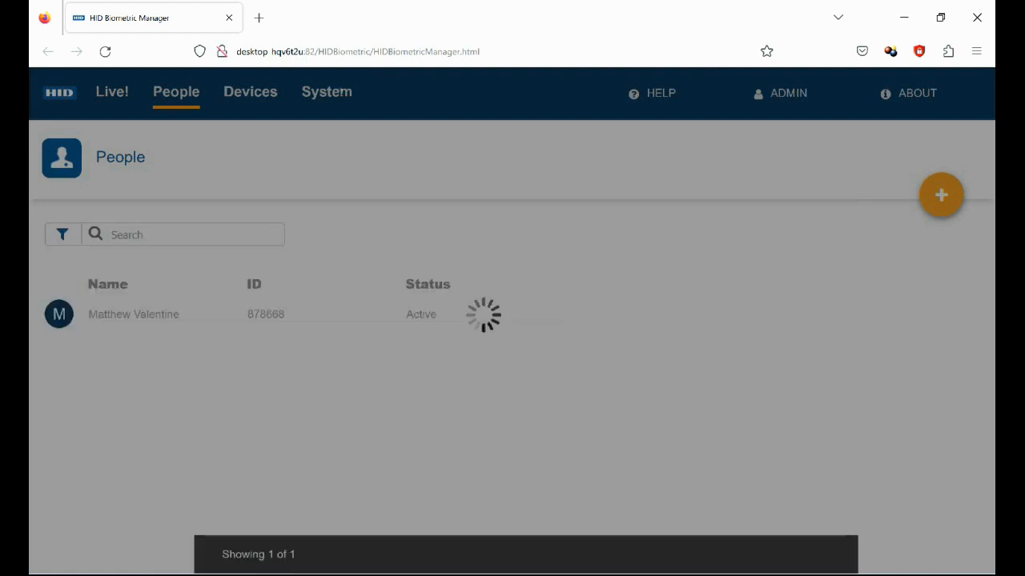